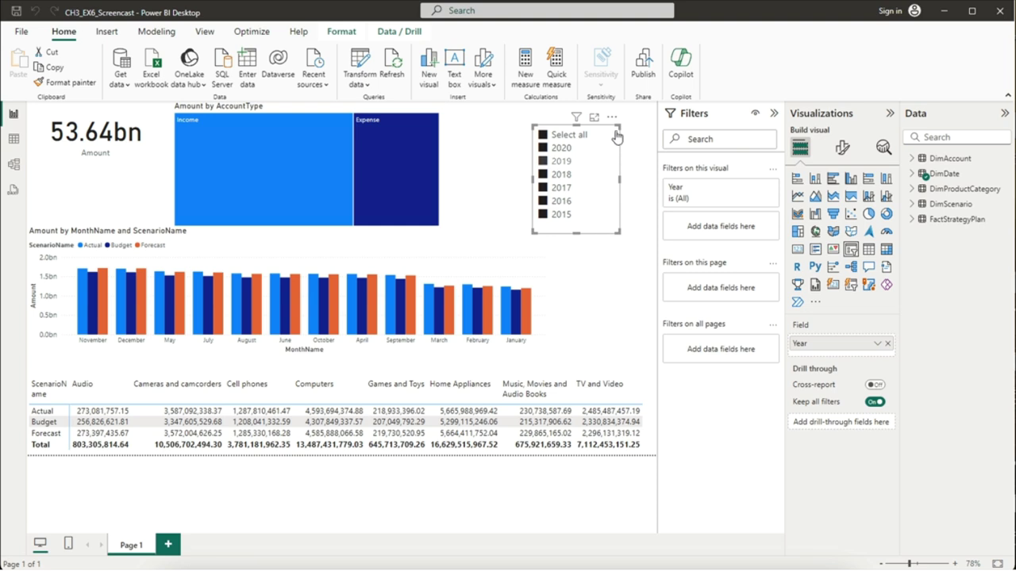
Sort the year slicer in ascending order.
{"action": "left_click", "coordinate": [612, 117]}
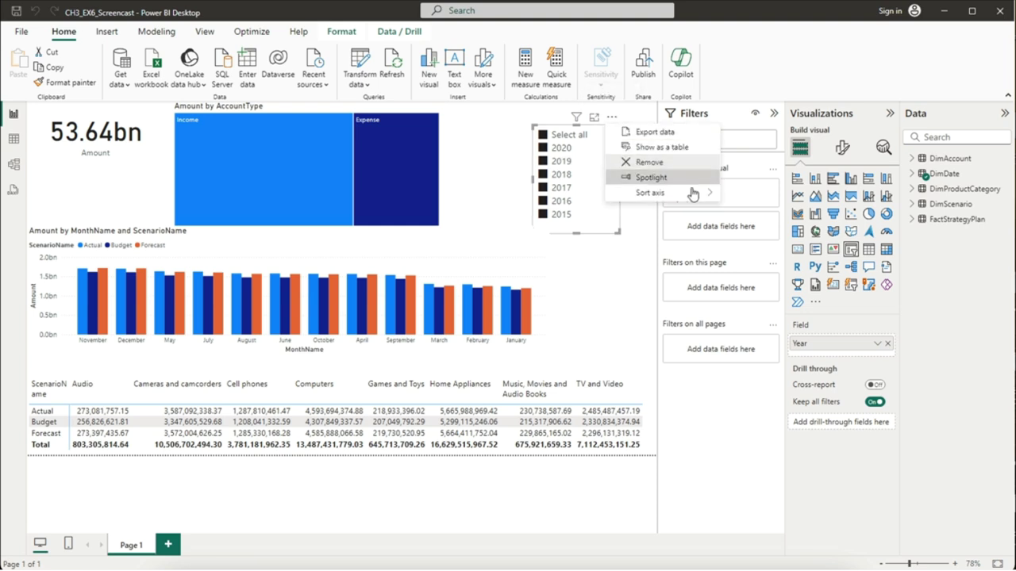
{"action": "mouse_move", "coordinate": [693, 194]}
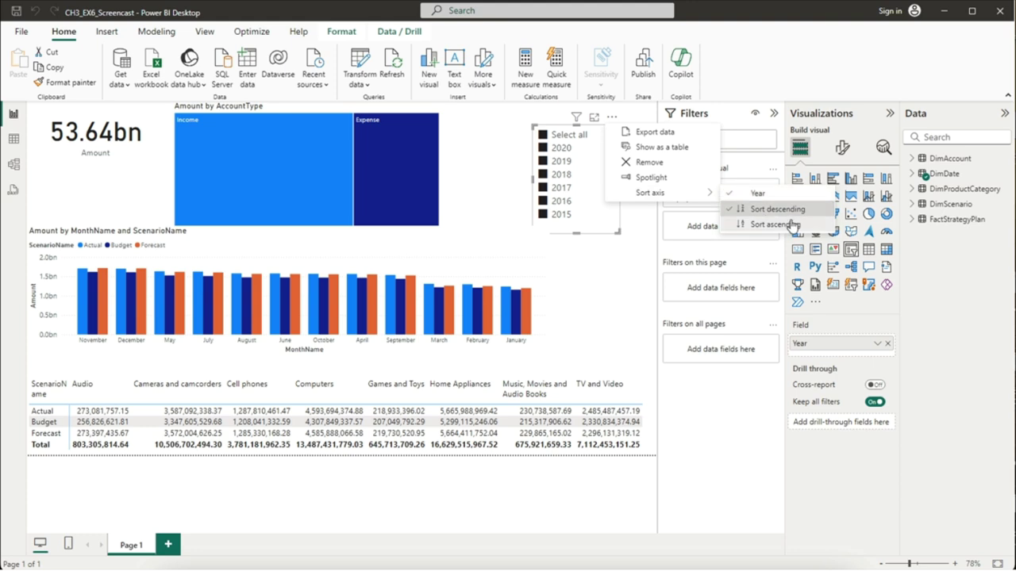
{"action": "left_click", "coordinate": [823, 228]}
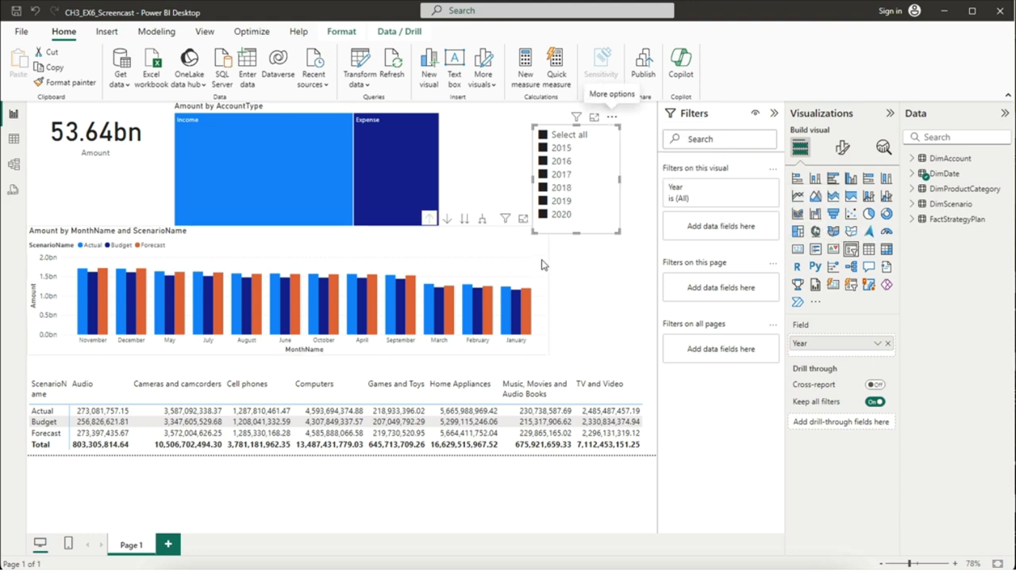
Sort the axis of the Amount by MonthName and ScenarioName column chart by MonthName in ascending order.
{"action": "left_click", "coordinate": [543, 232]}
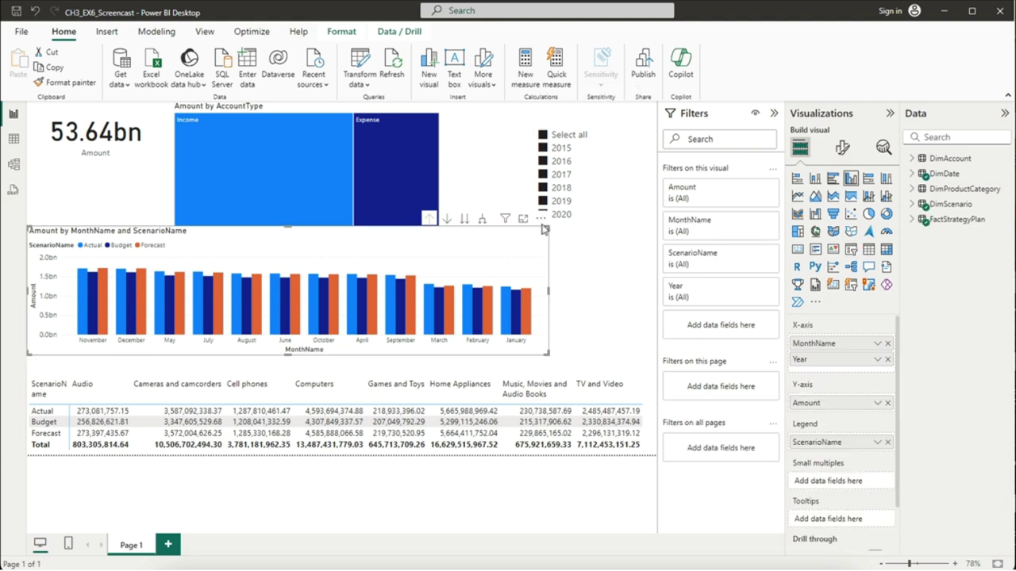
{"action": "left_click", "coordinate": [541, 218]}
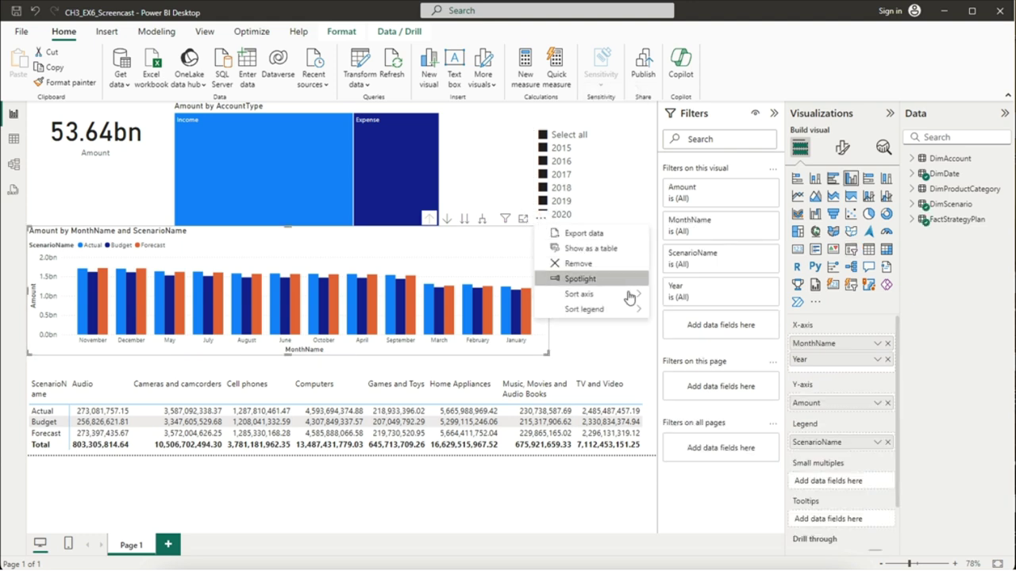
{"action": "mouse_move", "coordinate": [638, 295]}
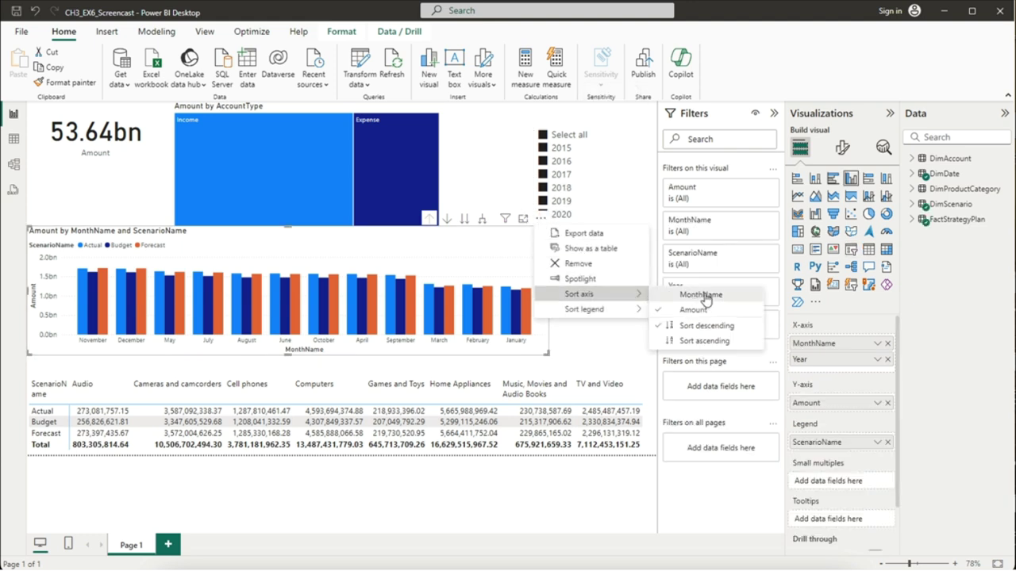
{"action": "left_click", "coordinate": [748, 297]}
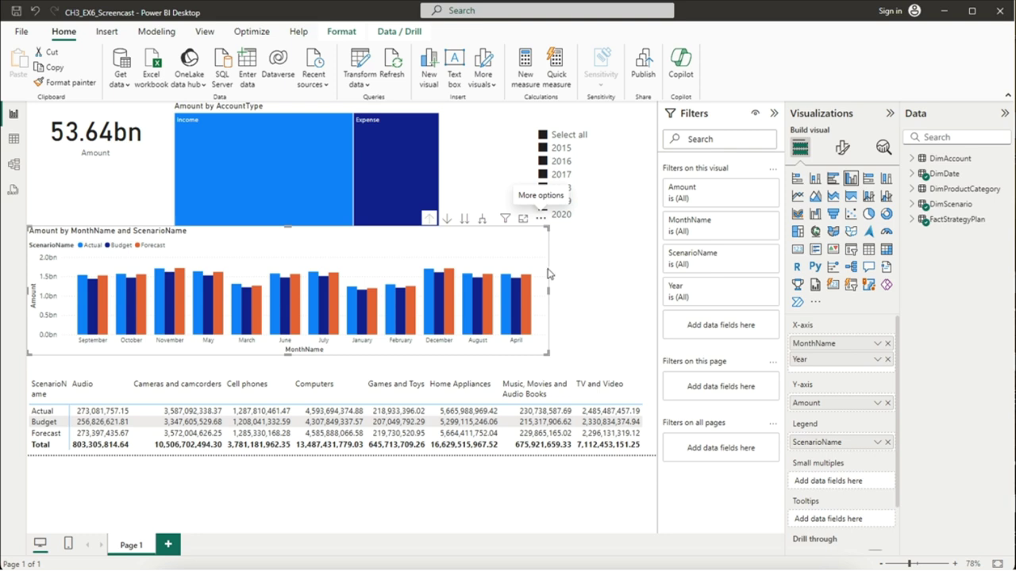
{"action": "left_click", "coordinate": [541, 220]}
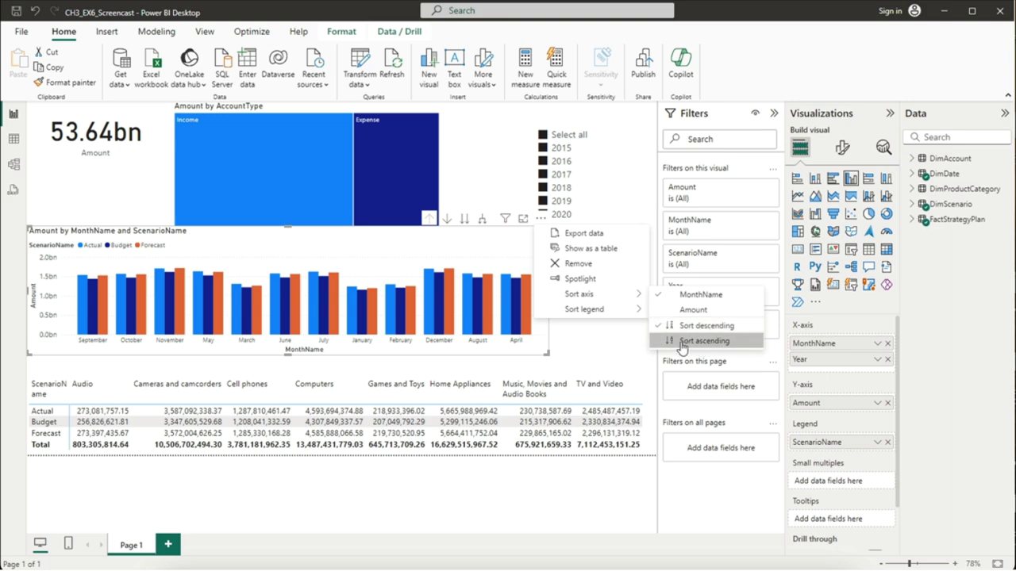
{"action": "left_click", "coordinate": [704, 341]}
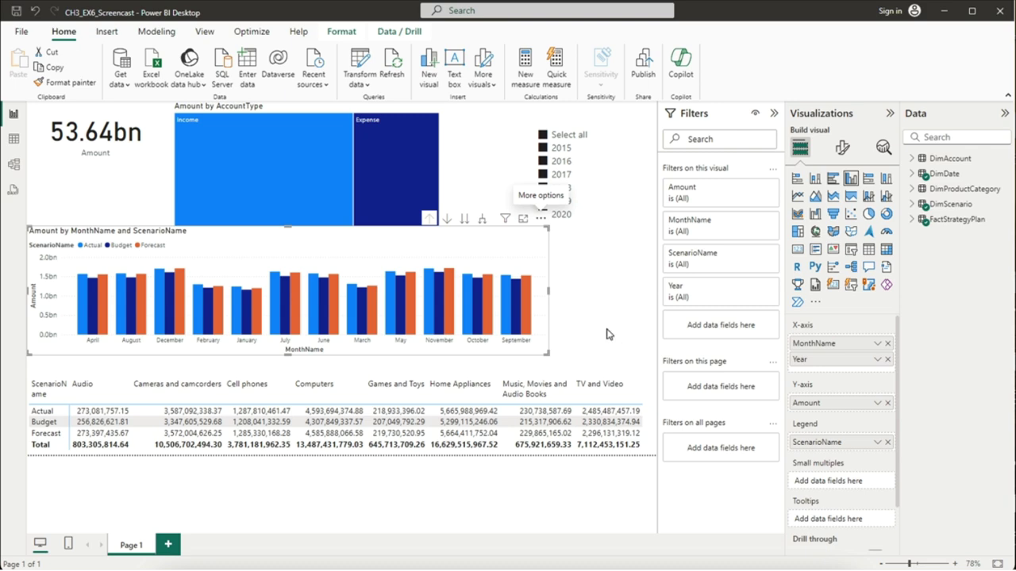
{"action": "left_click", "coordinate": [608, 332]}
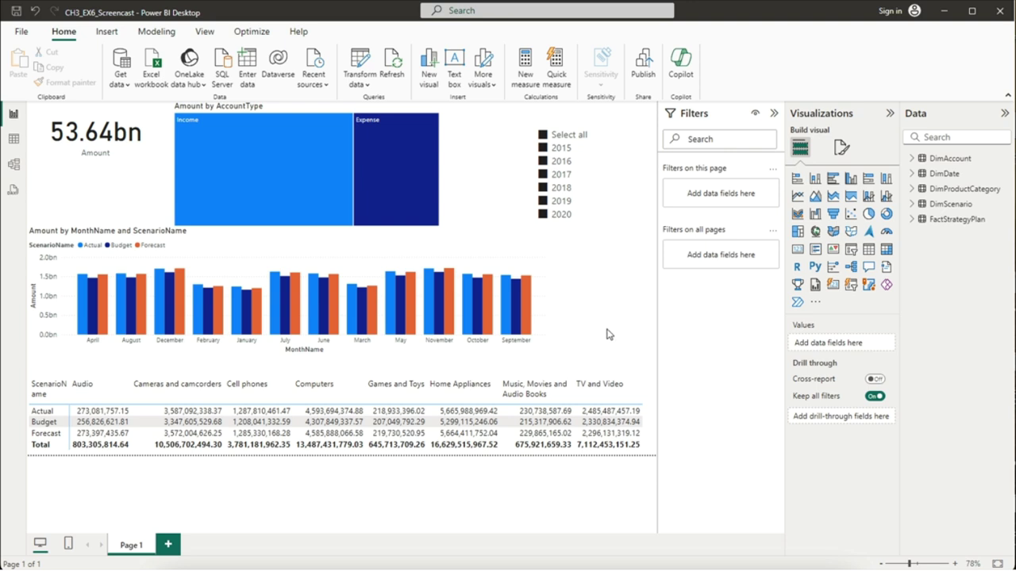
In the DimDate table data, set the MonthName column to sort by MonthNumber.
{"action": "left_click", "coordinate": [14, 140]}
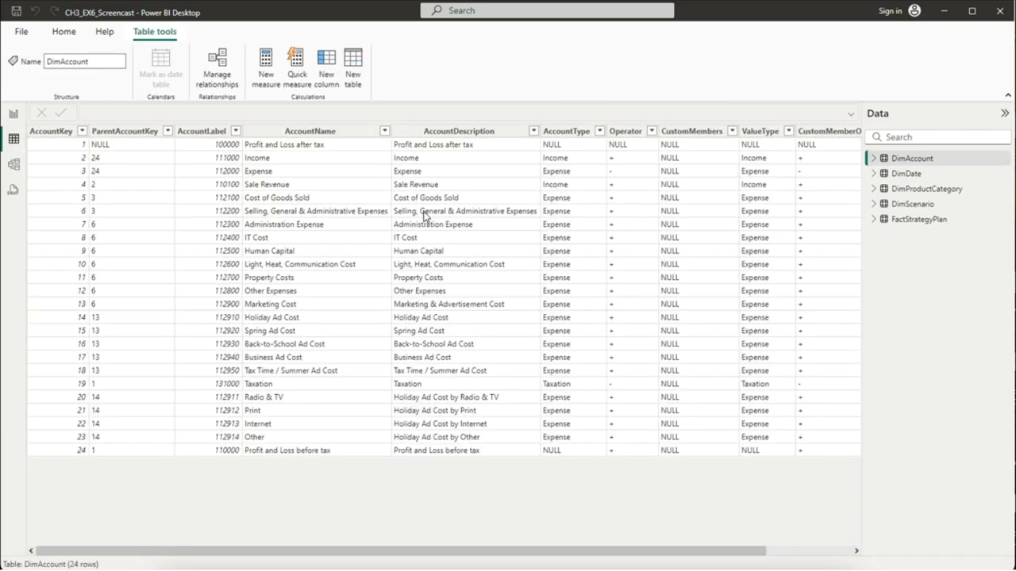
{"action": "left_click", "coordinate": [897, 175]}
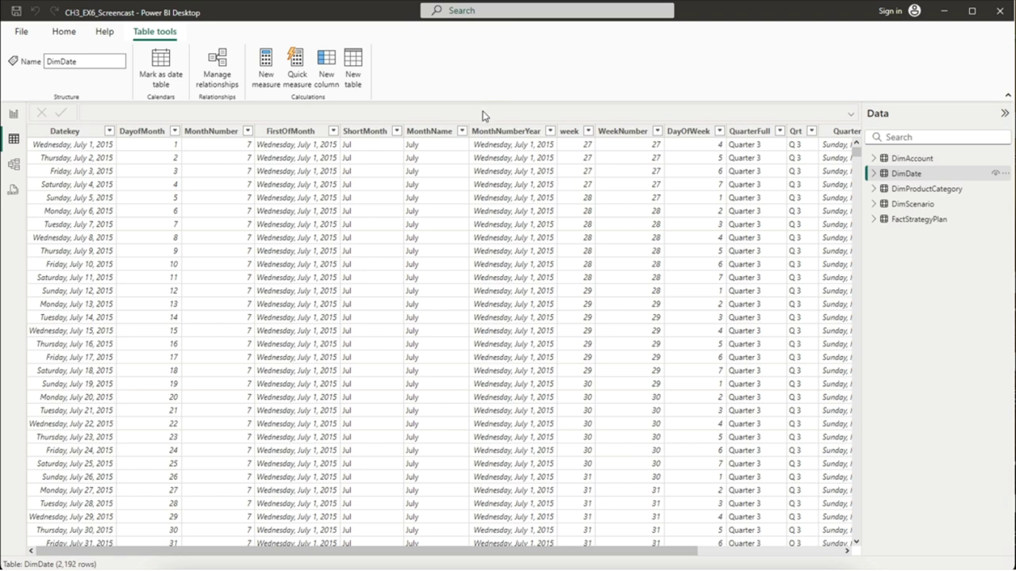
{"action": "left_click", "coordinate": [433, 136]}
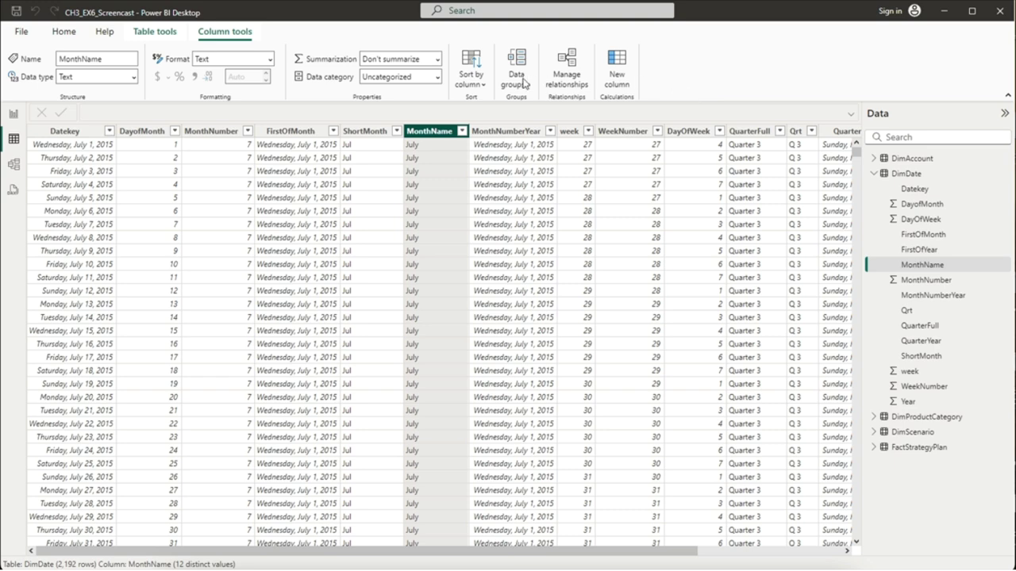
{"action": "left_click", "coordinate": [463, 88]}
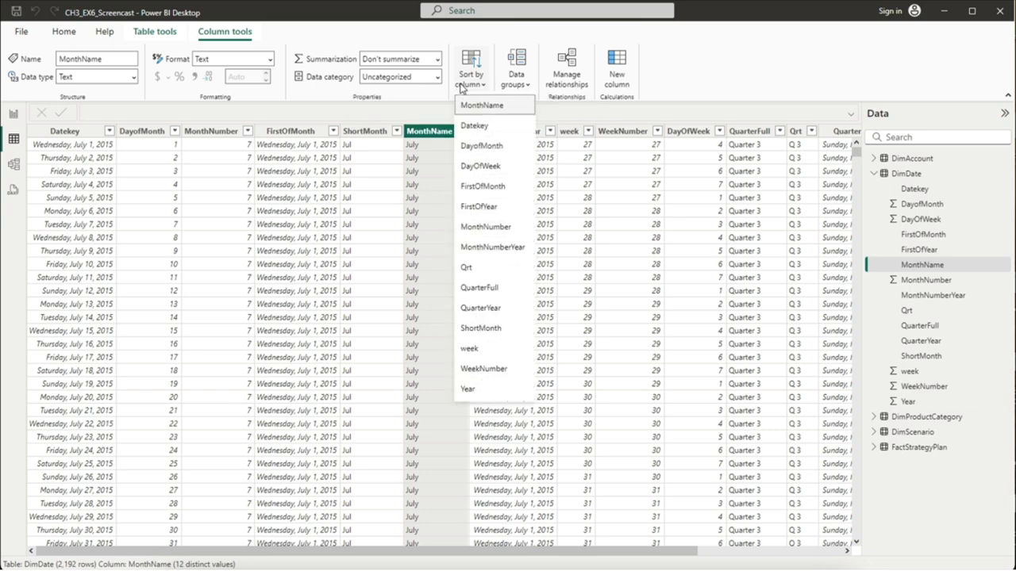
{"action": "left_click", "coordinate": [516, 228]}
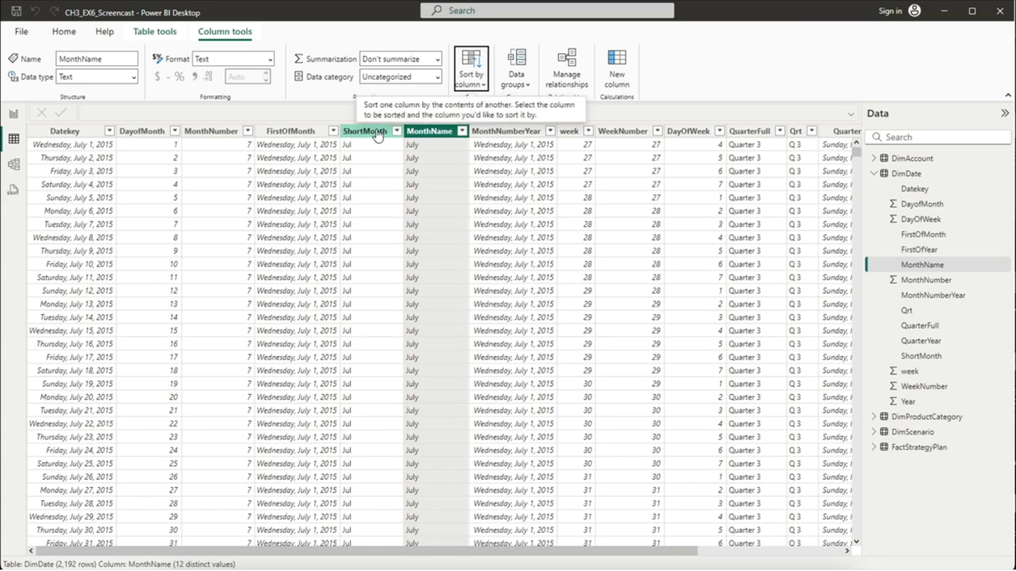
Set the ShortMonth column of DimDate to sort by MonthNumber, and return to the report page.
{"action": "left_click", "coordinate": [377, 133]}
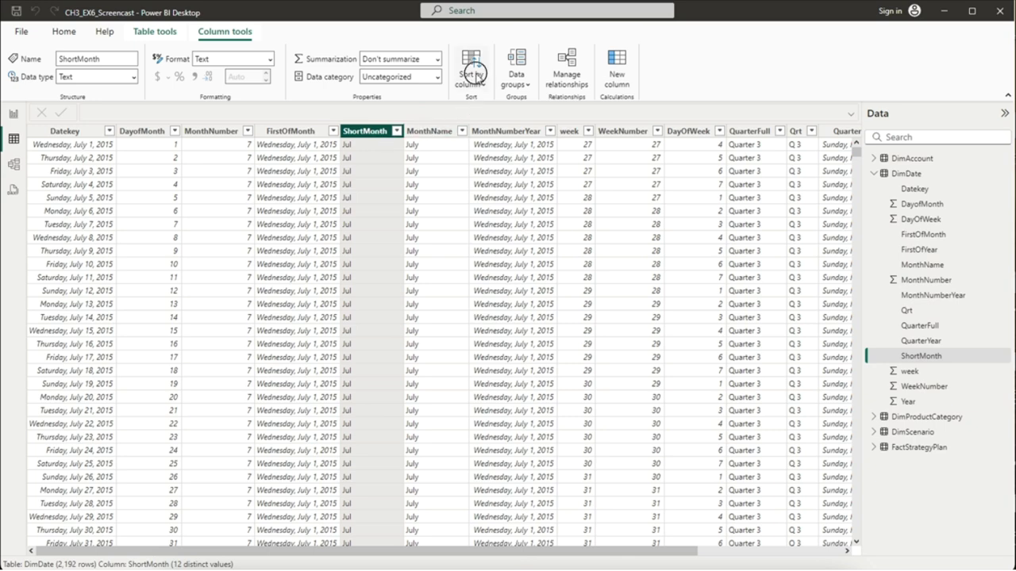
{"action": "left_click", "coordinate": [477, 77]}
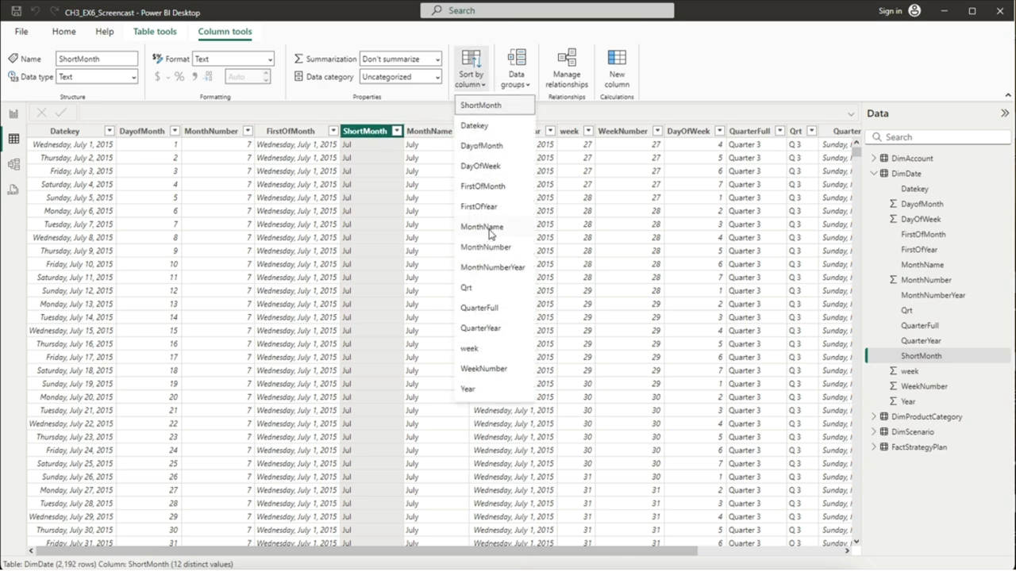
{"action": "left_click", "coordinate": [495, 252]}
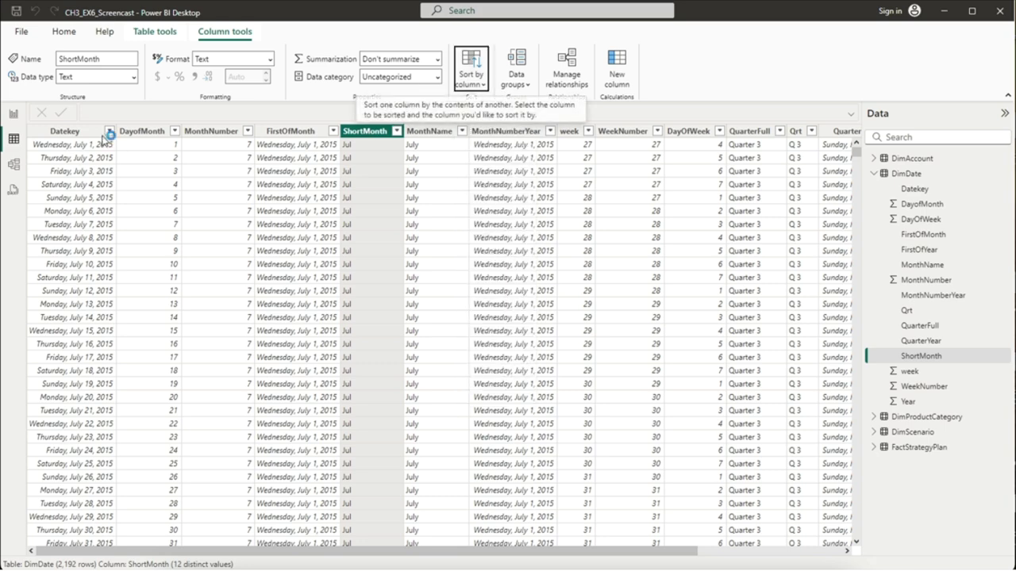
{"action": "left_click", "coordinate": [16, 117]}
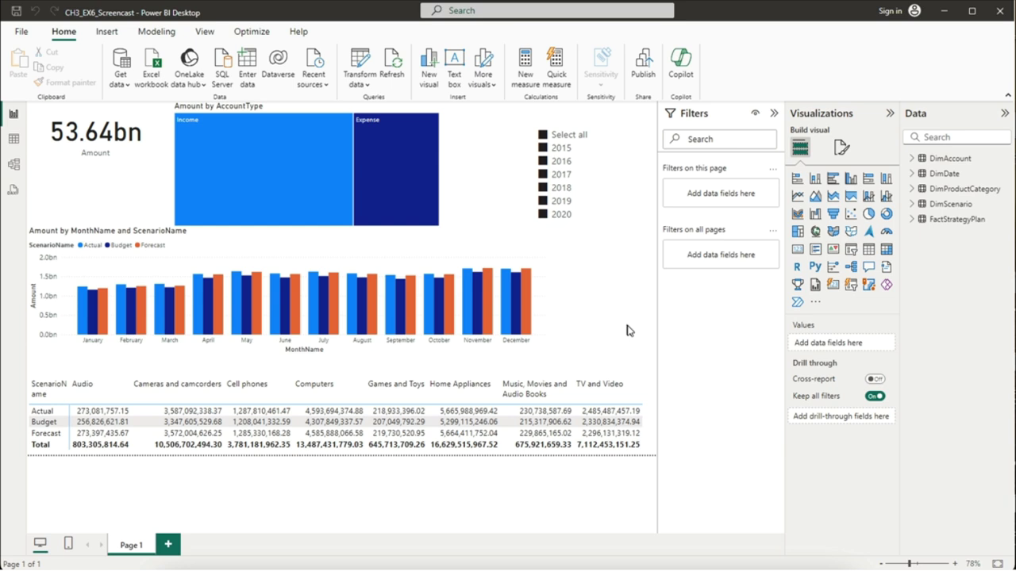
Set the height of the Amount by AccountType treemap to 250.
{"action": "left_click", "coordinate": [357, 111]}
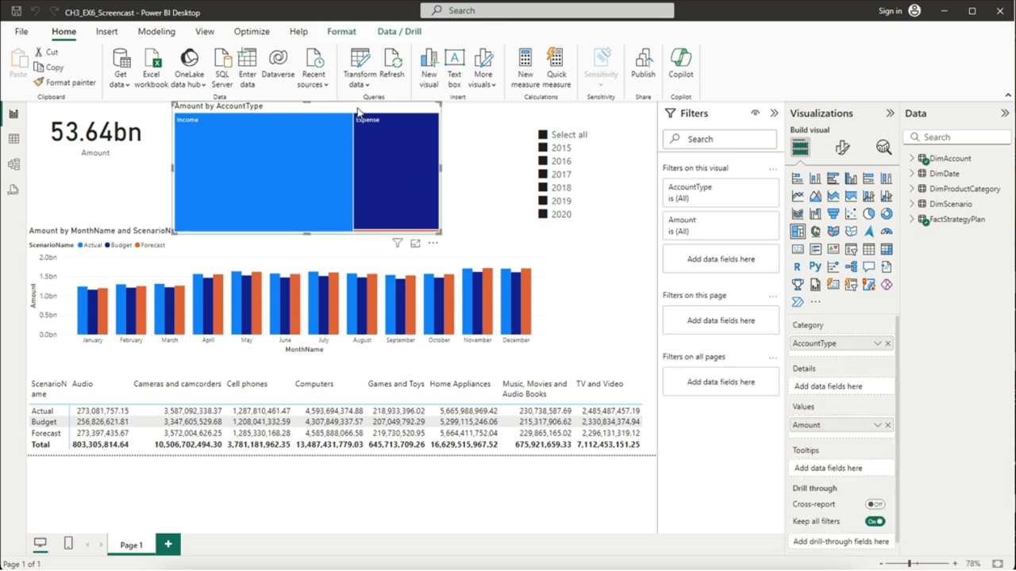
{"action": "left_click", "coordinate": [839, 151]}
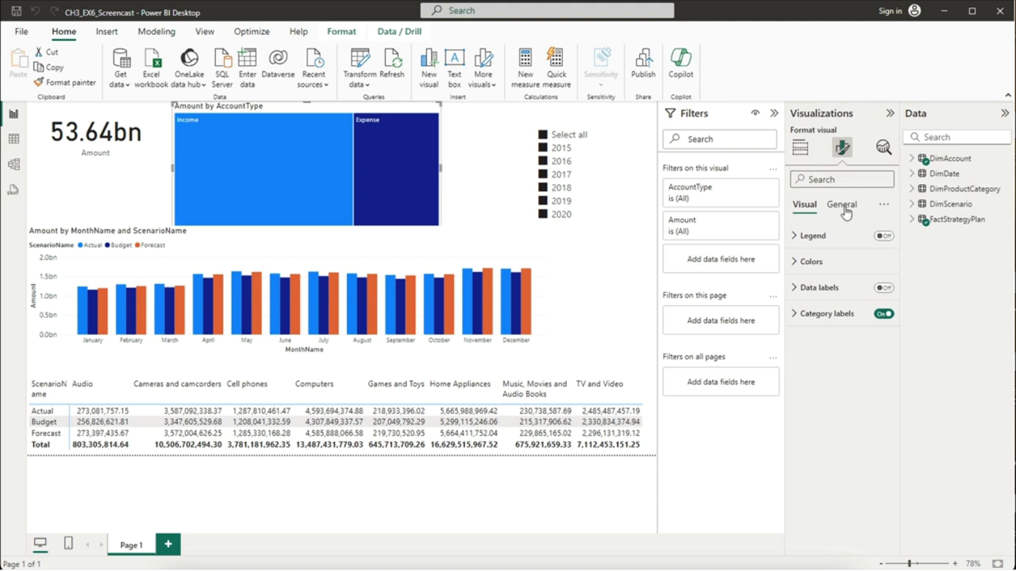
{"action": "left_click", "coordinate": [843, 206]}
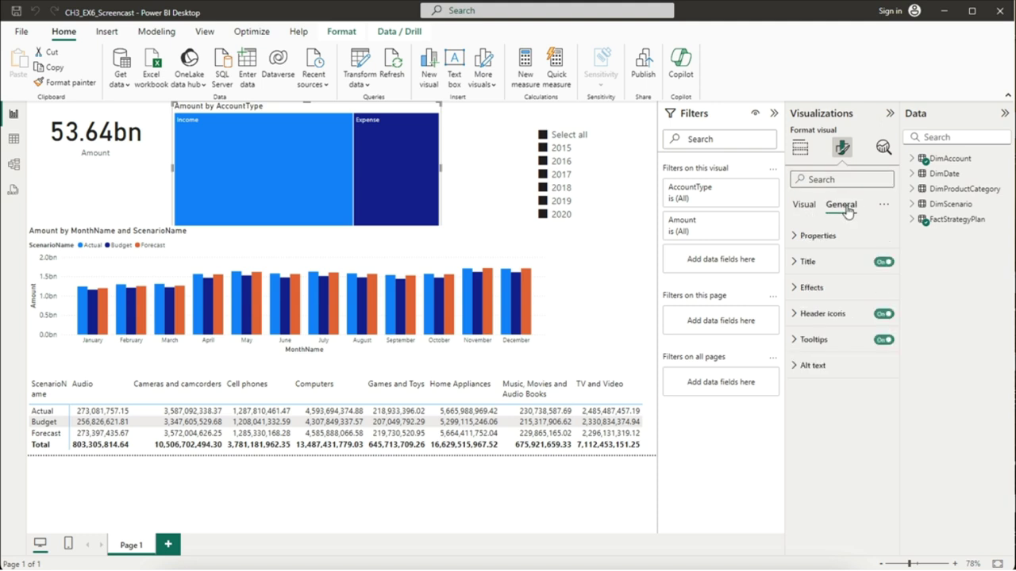
{"action": "left_click", "coordinate": [800, 238]}
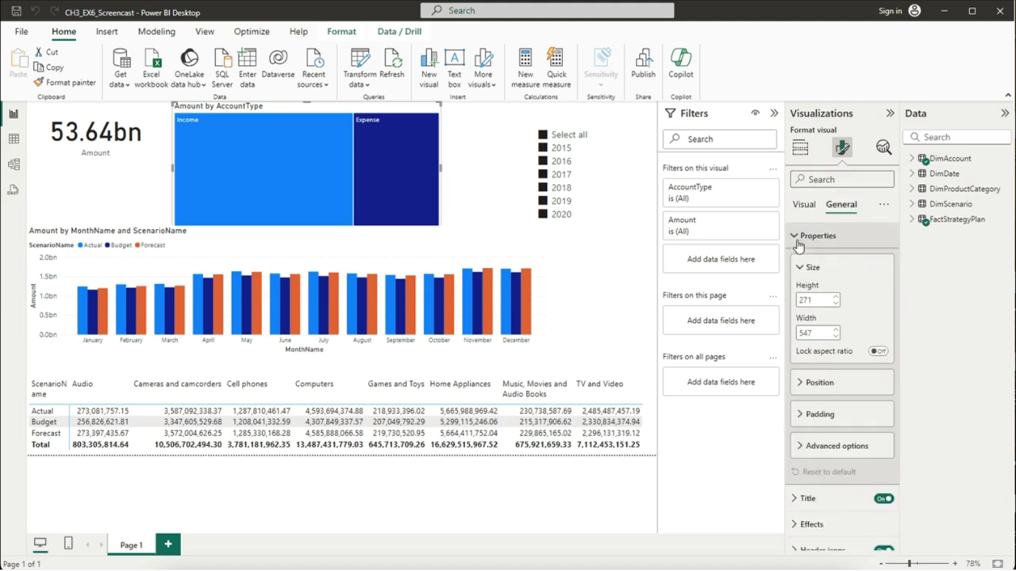
{"action": "double_click", "coordinate": [817, 298]}
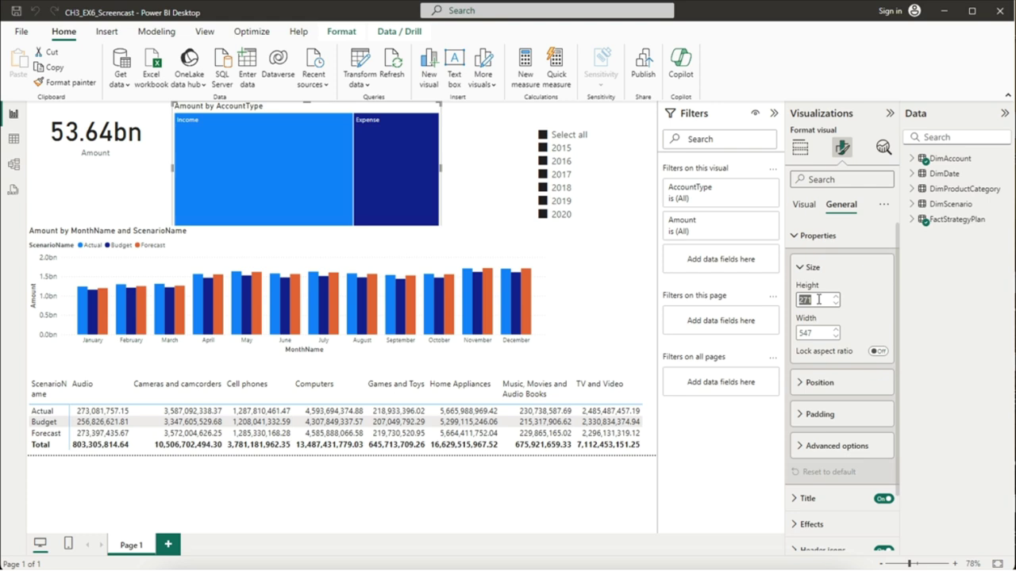
{"action": "type", "text": "250"}
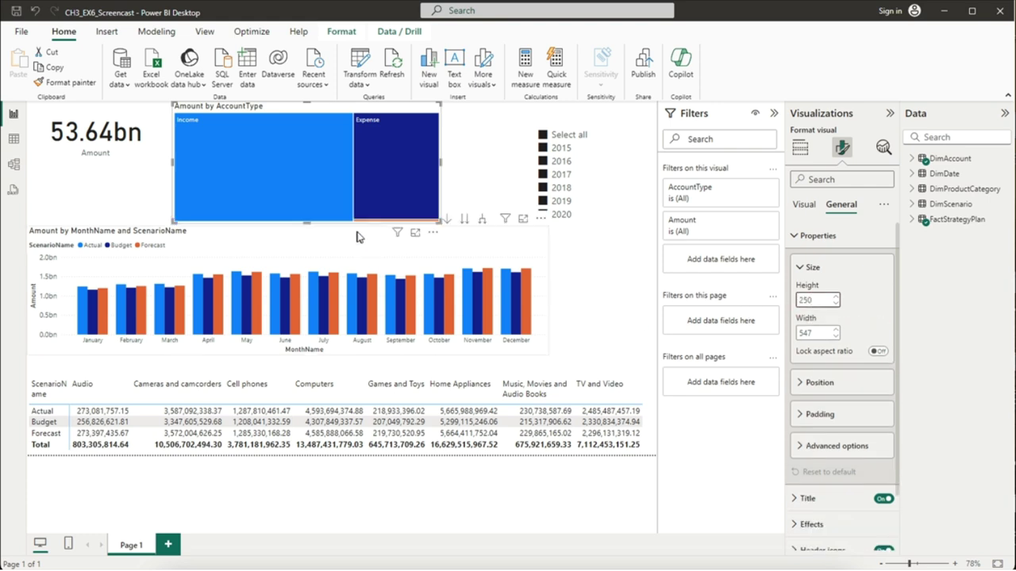
{"action": "left_click", "coordinate": [621, 268]}
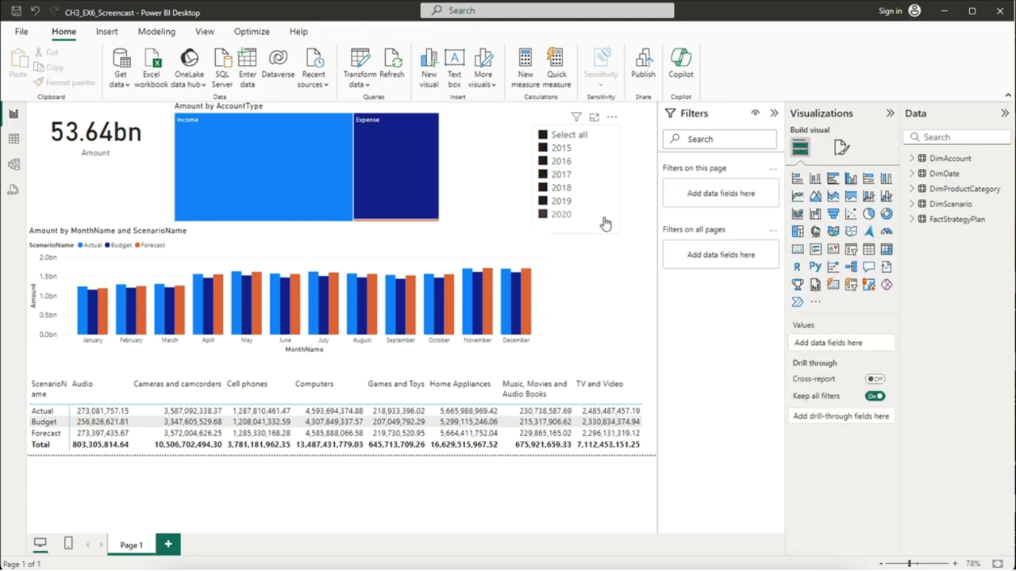
Change the year slicer's style to Dropdown.
{"action": "left_click", "coordinate": [604, 225]}
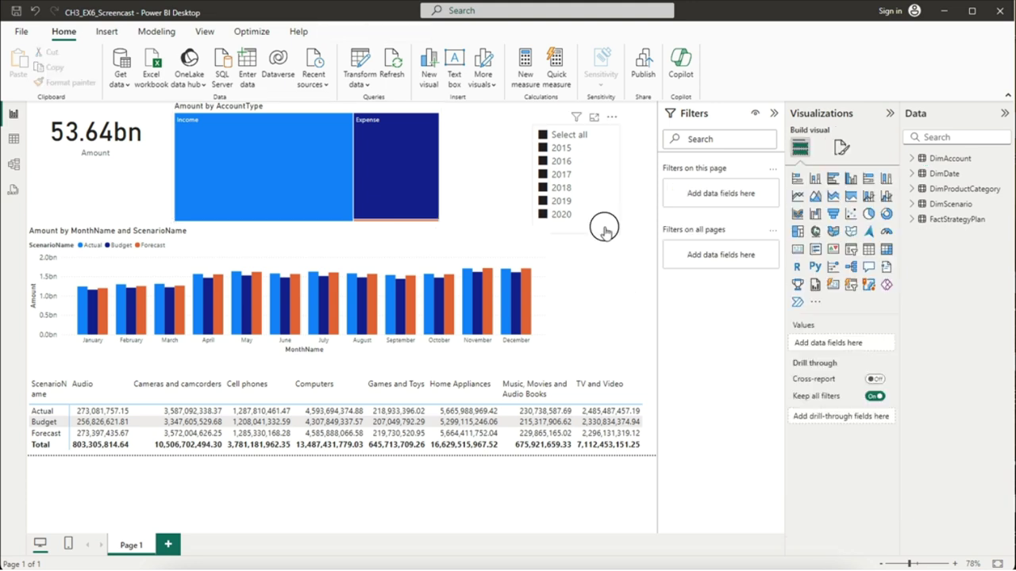
{"action": "left_click", "coordinate": [843, 149]}
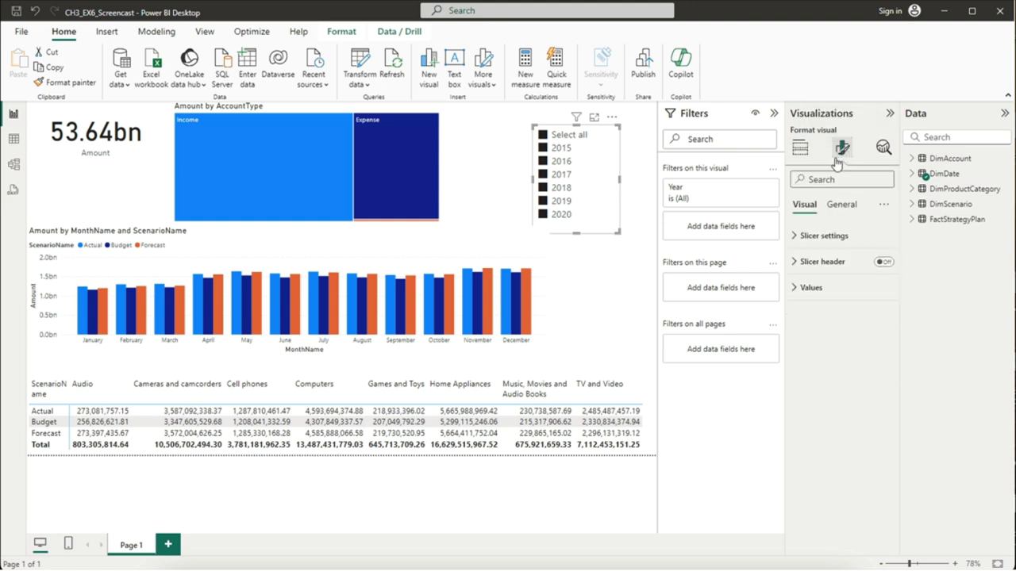
{"action": "left_click", "coordinate": [803, 241]}
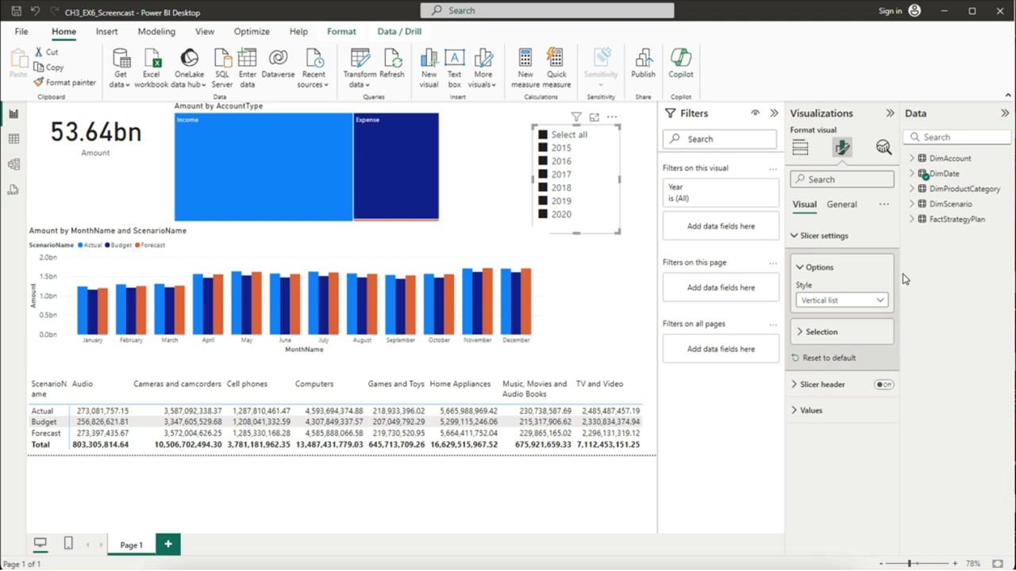
{"action": "left_click", "coordinate": [866, 301]}
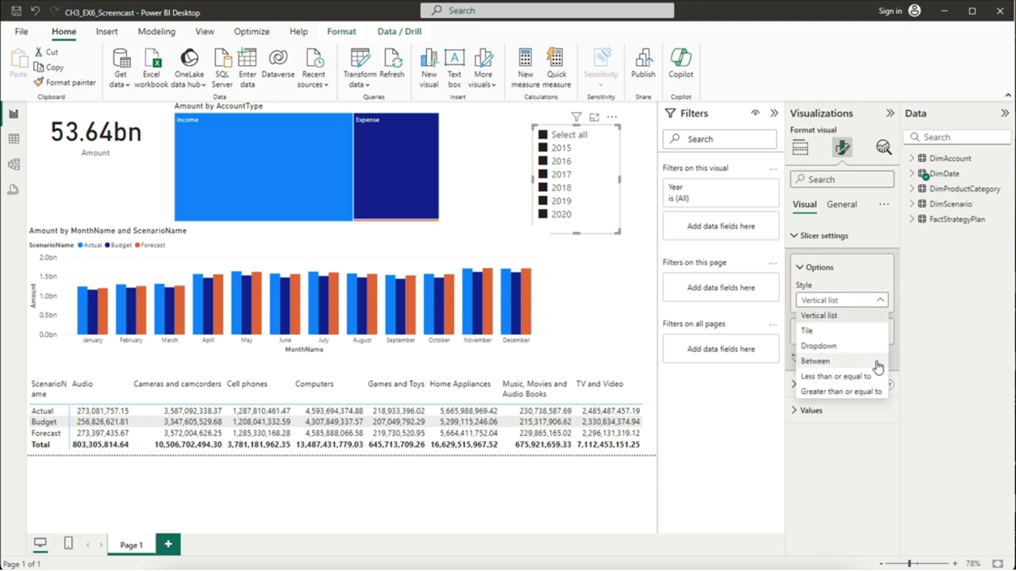
{"action": "left_click", "coordinate": [870, 347]}
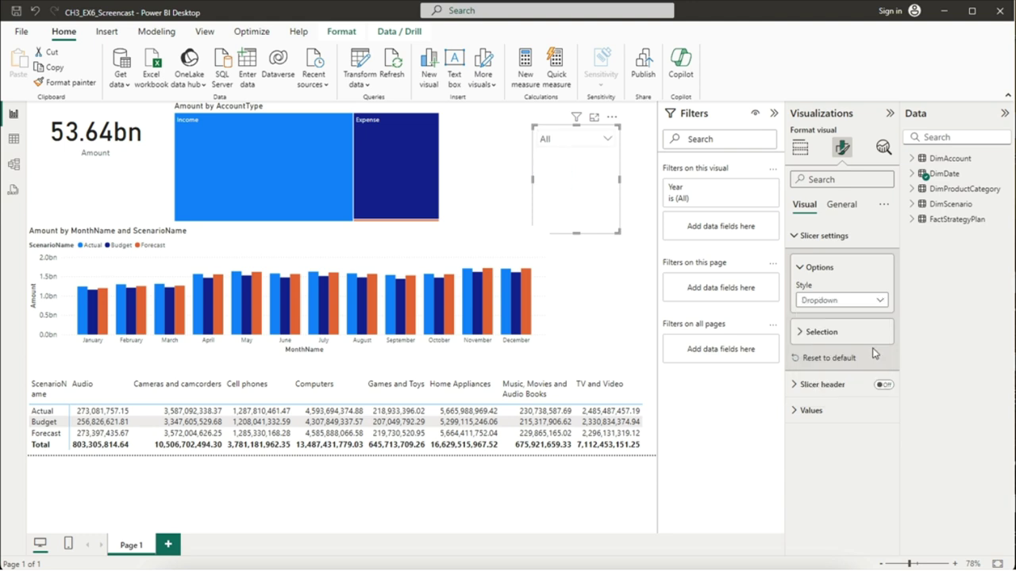
{"action": "left_click", "coordinate": [608, 310]}
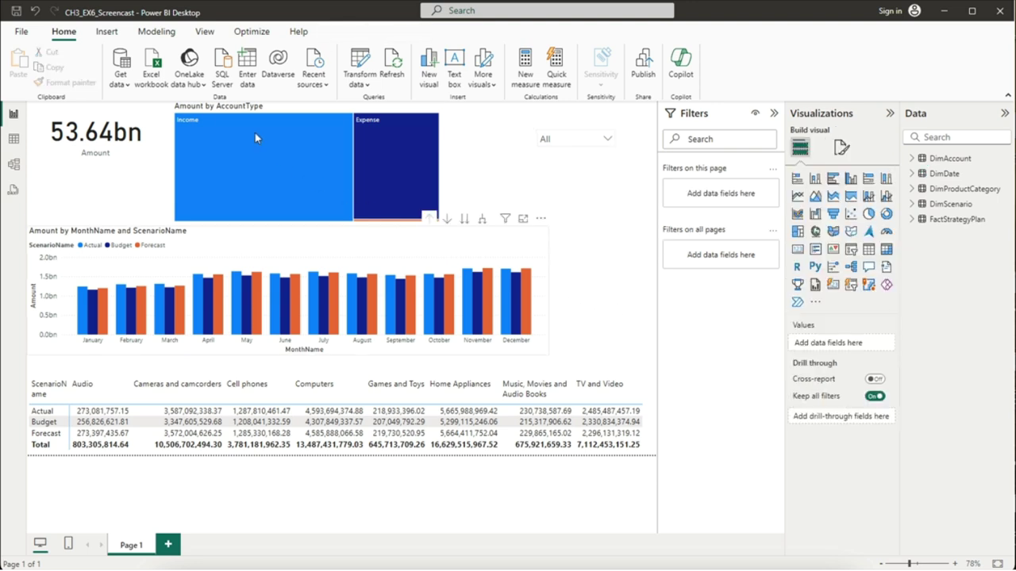
Apply the dark Innovate theme to the report.
{"action": "left_click", "coordinate": [204, 33]}
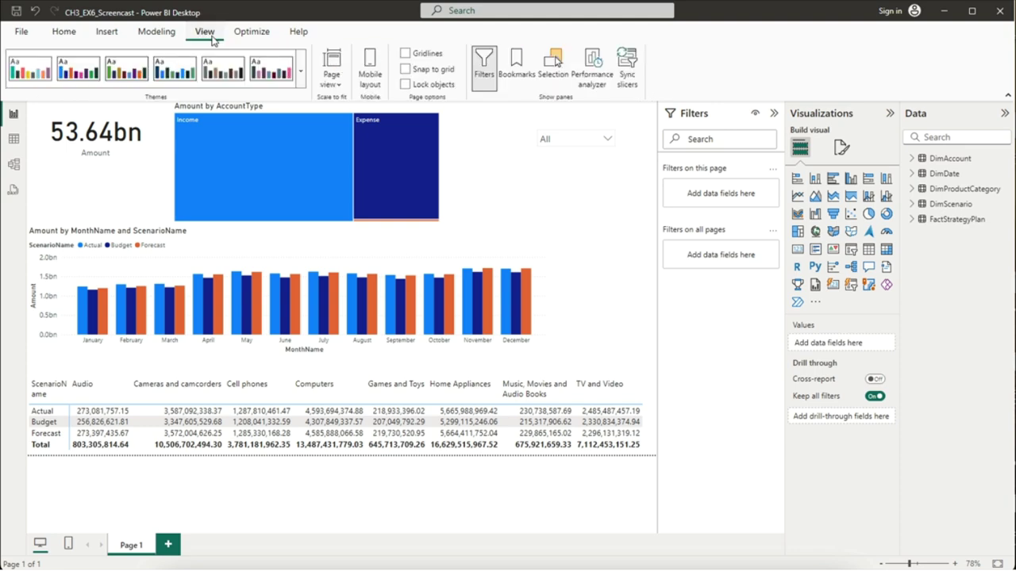
{"action": "left_click", "coordinate": [301, 83]}
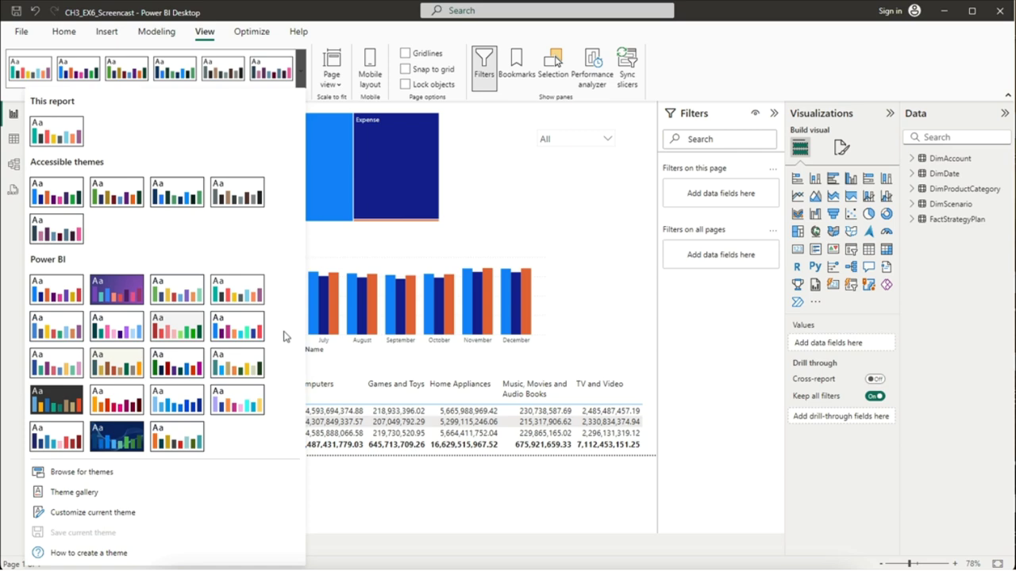
{"action": "left_click", "coordinate": [62, 403]}
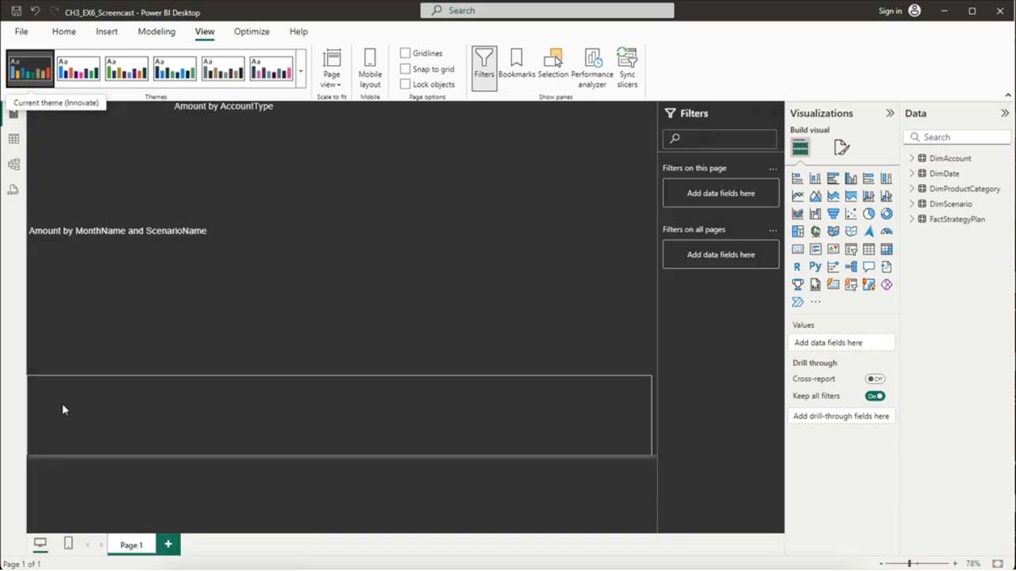